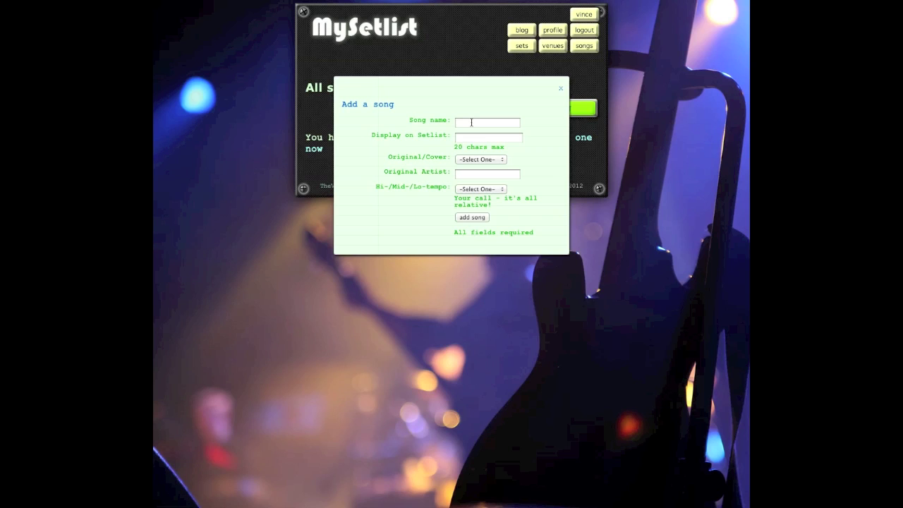
Enter "First Song" as the new song's name and "1st Song (capo 3)" as its setlist display text
left_click(471, 122)
type("First Song")
key("Tab")
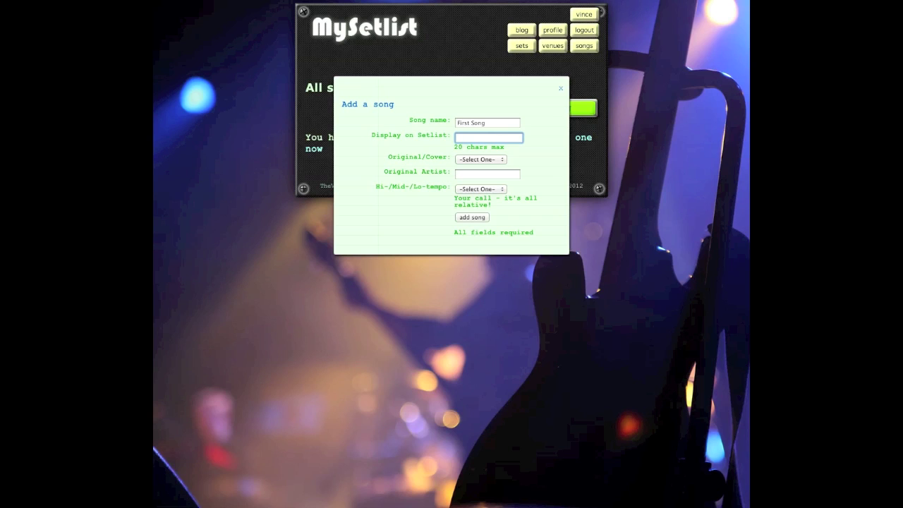
type("1st Song (capo 3")
Mark the song as Original by artist MySetlist with Hi-tempo, and add it to the library
left_click(474, 159)
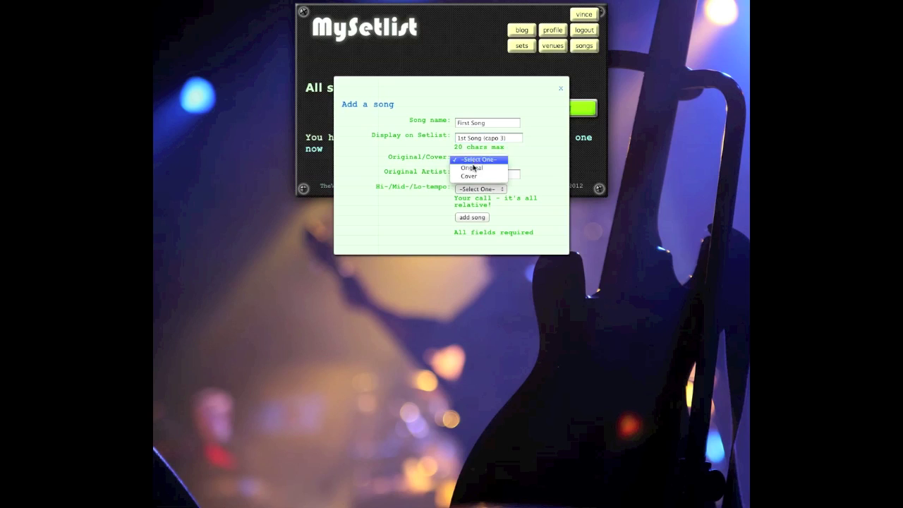
left_click(472, 169)
left_click(494, 173)
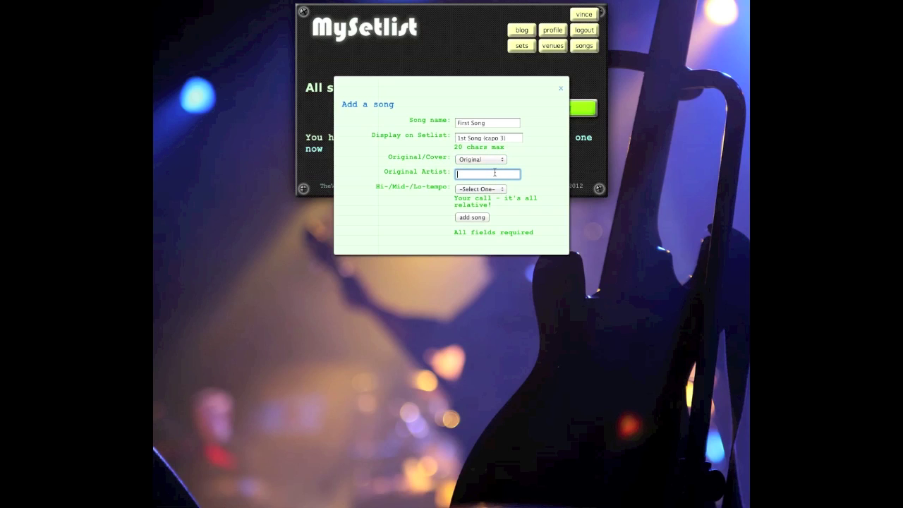
type("MySetlis")
left_click(495, 189)
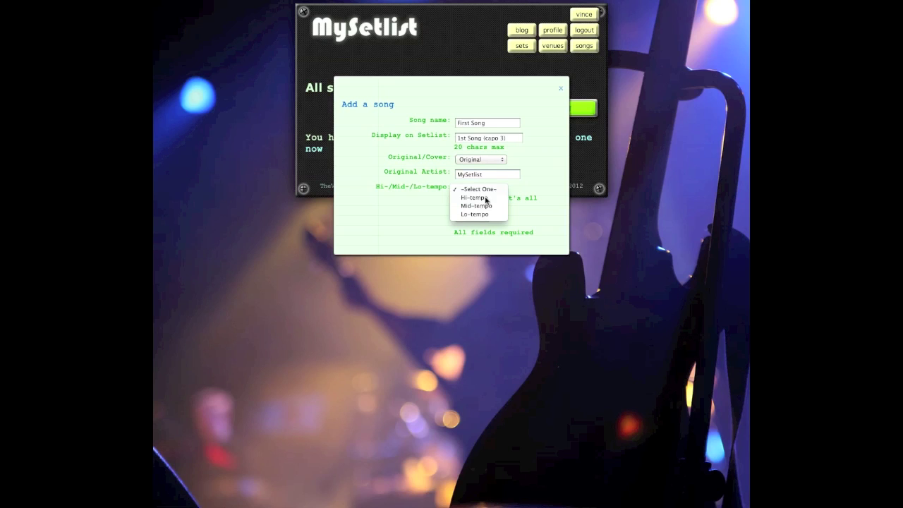
left_click(484, 198)
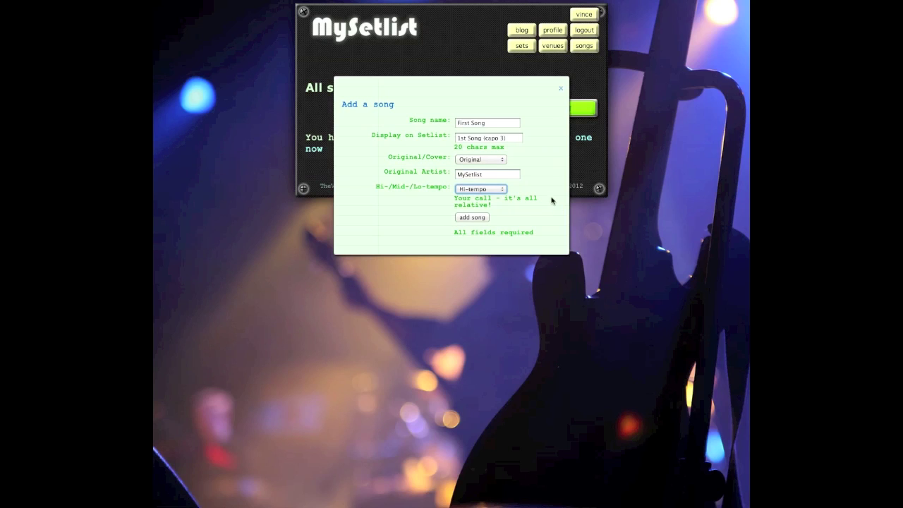
left_click(476, 220)
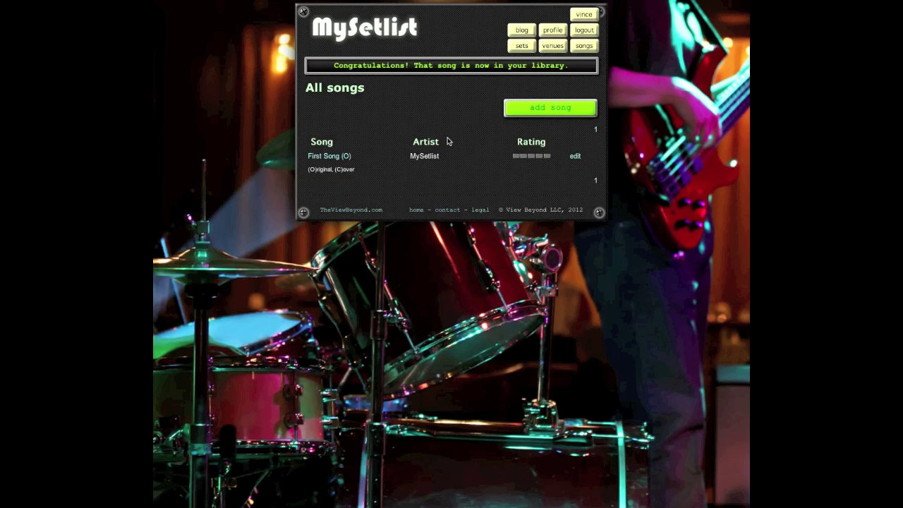
Rate First Song two and a half out of five bars in the song list
left_click(525, 160)
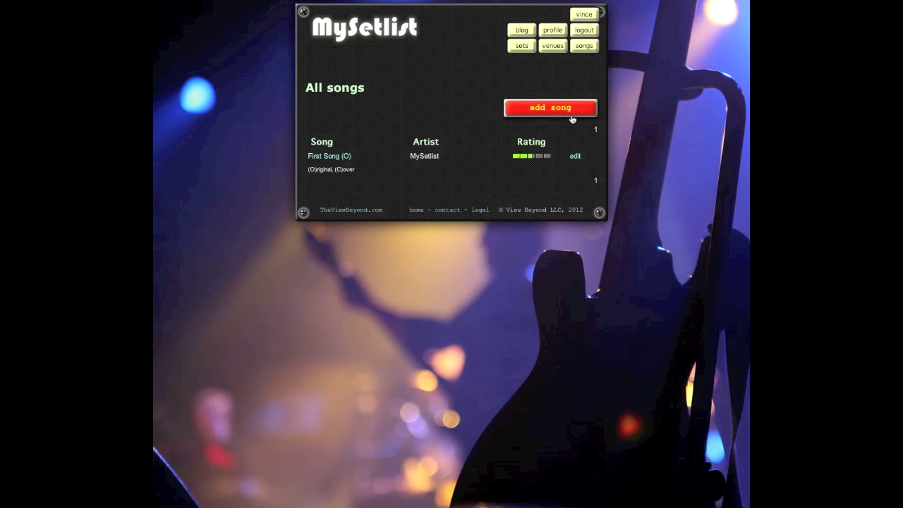
Start a new song entry named "Second Song" with "No 2" as its setlist display text
left_click(550, 107)
left_click(472, 123)
type("Second Song")
key("Tab")
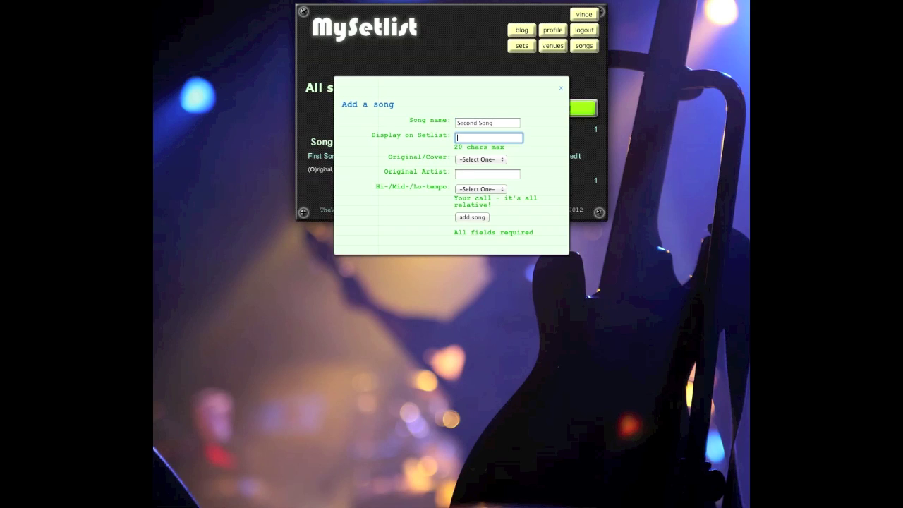
type("No 2")
key("Tab")
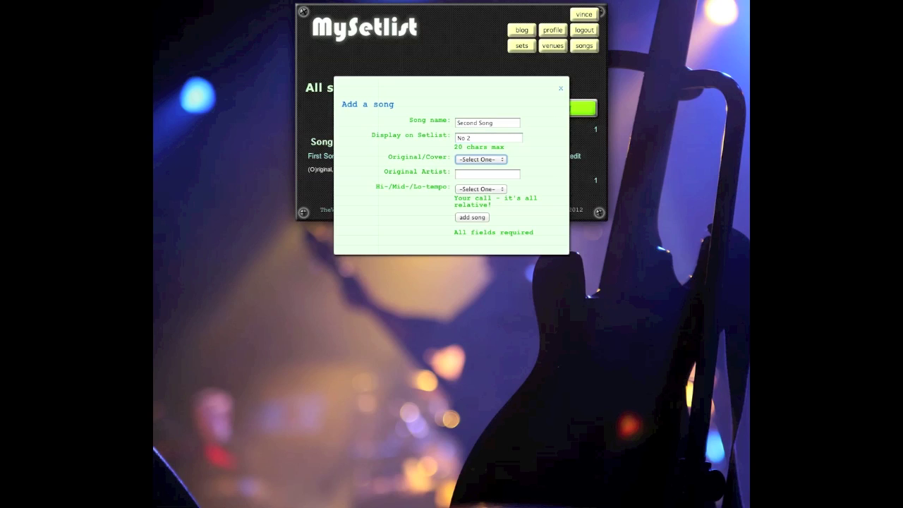
Set Second Song to Original, artist MySetlist and Mid-tempo, and add it to the library
left_click(502, 162)
left_click(495, 170)
left_click(511, 173)
type("MySetlist")
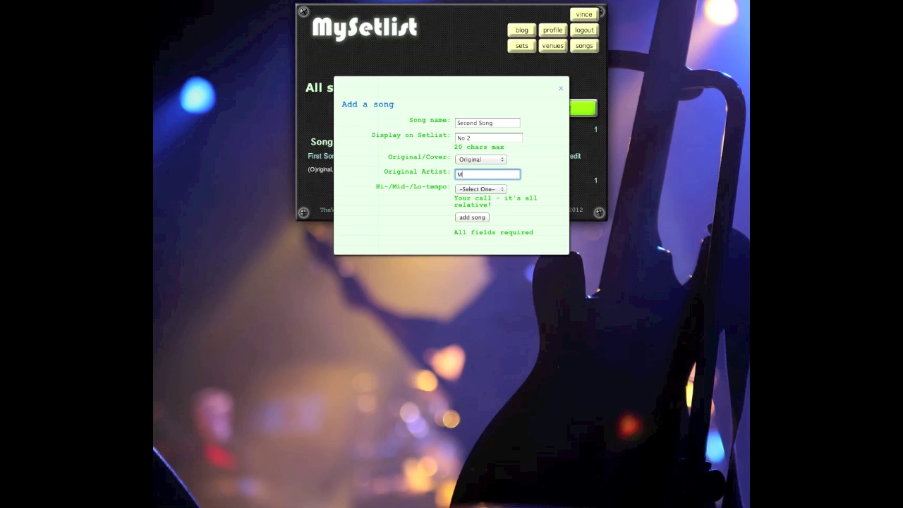
left_click(482, 189)
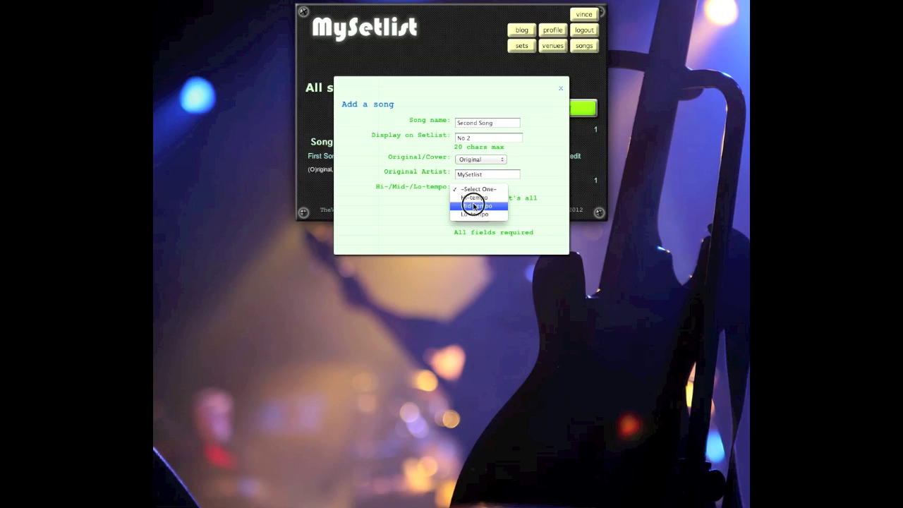
left_click(474, 205)
left_click(473, 218)
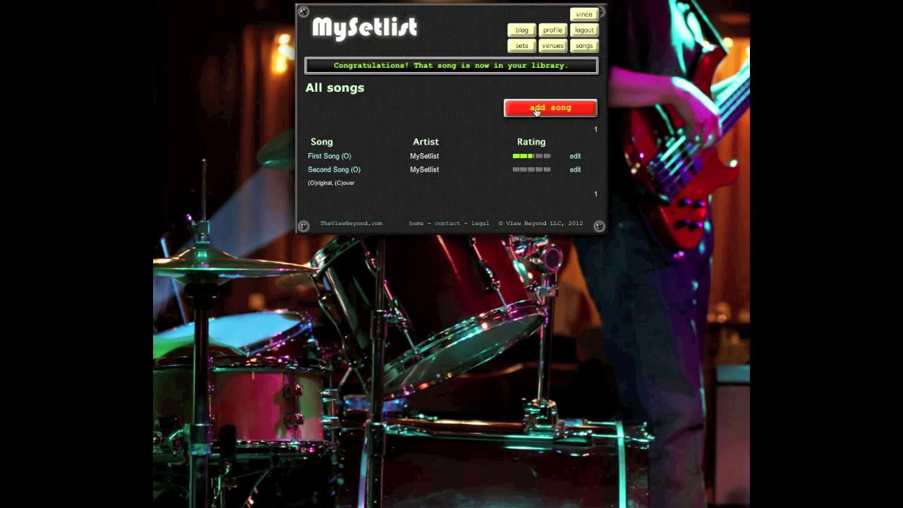
Start a new song entry named "Imagine" with "Coolest song EVER!!!" as its setlist display text
left_click(536, 108)
left_click(477, 121)
type("Imagine")
key("Tab")
type("Coolest song e")
key("BackSpace")
type("EVER!!!")
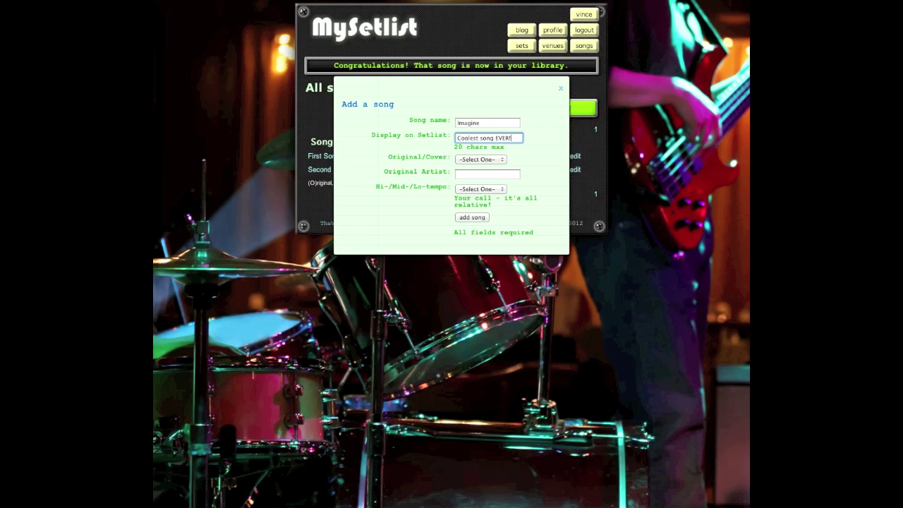
Set Imagine to Cover, original artist John Lennon and Lo-tempo, and add it to the library
left_click(480, 161)
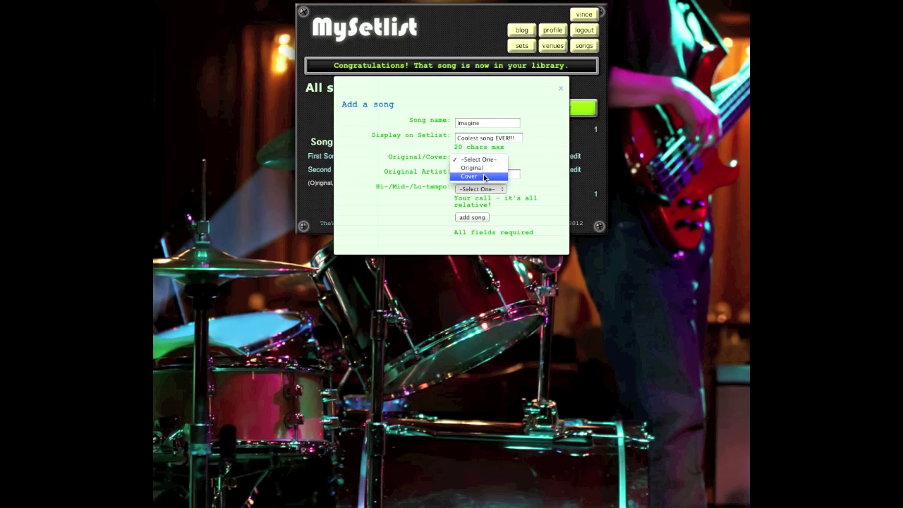
left_click(485, 176)
left_click(484, 175)
type("Jo")
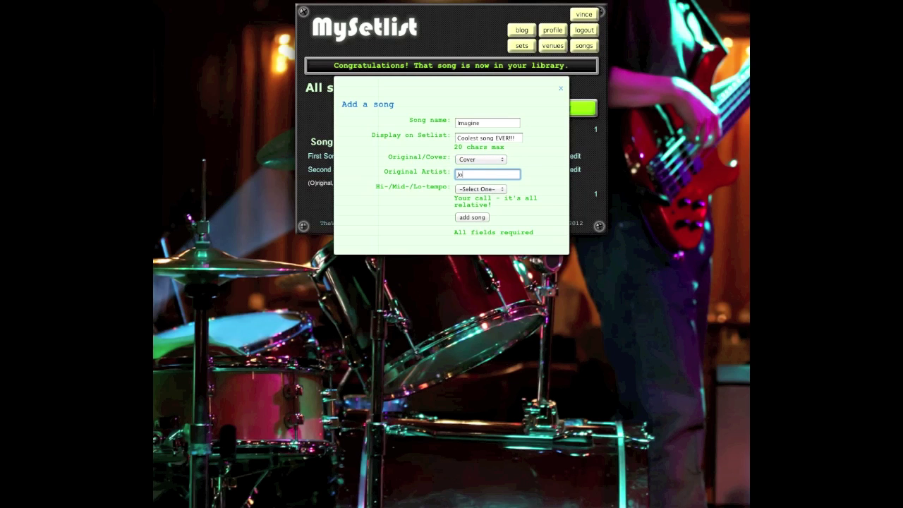
type("hn Lennon")
left_click(492, 191)
left_click(486, 215)
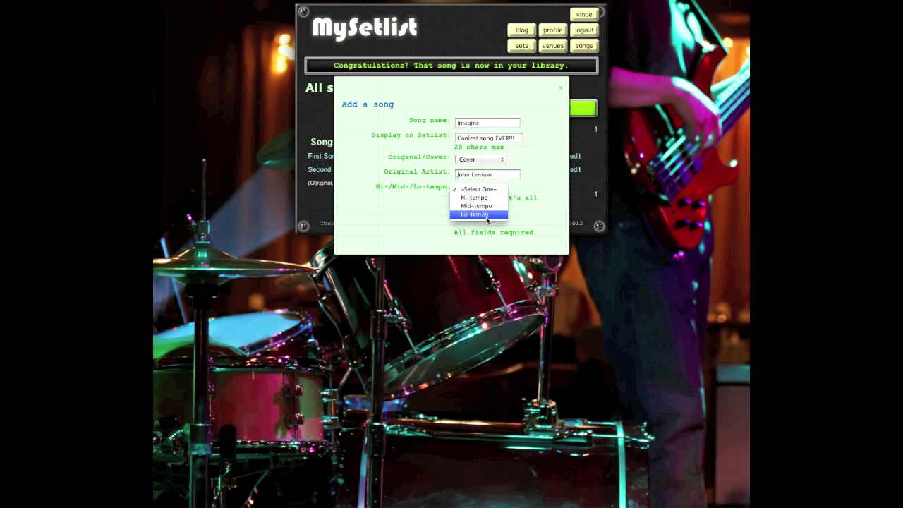
left_click(480, 219)
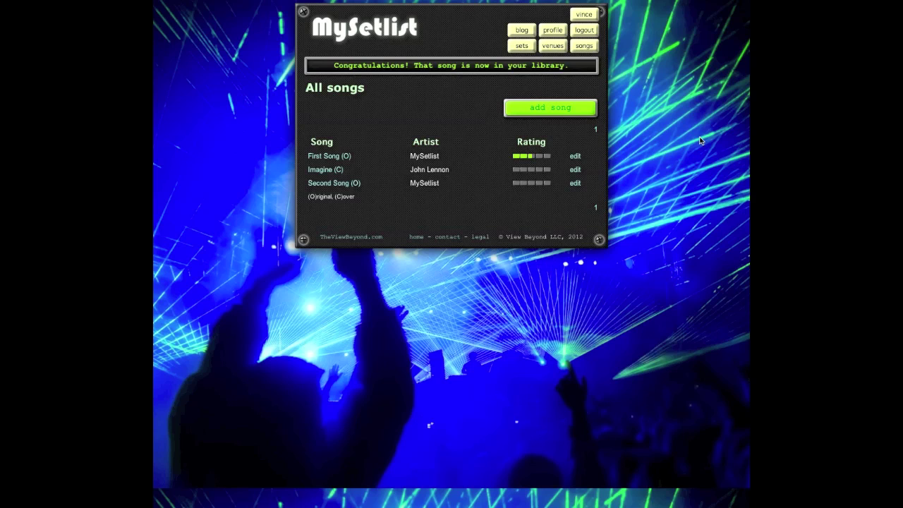
Sort the song list in turn by song name, artist and rating
left_click(315, 143)
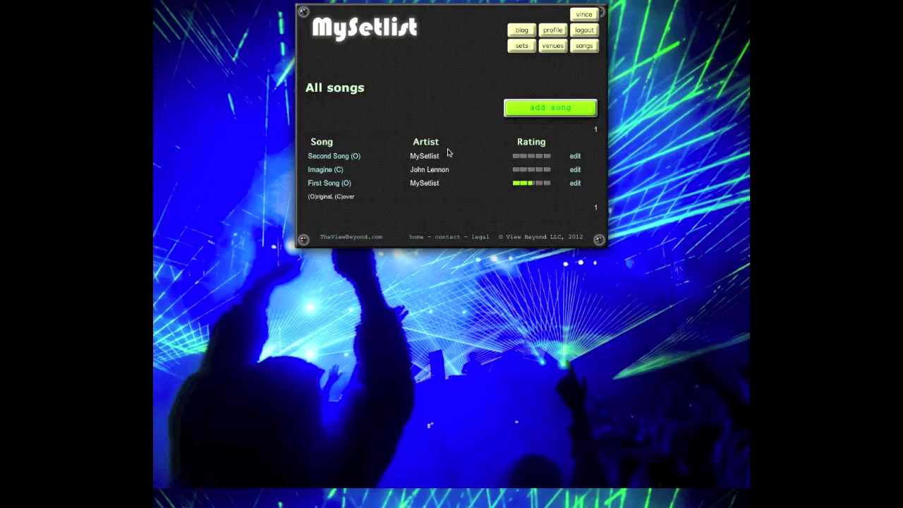
left_click(429, 143)
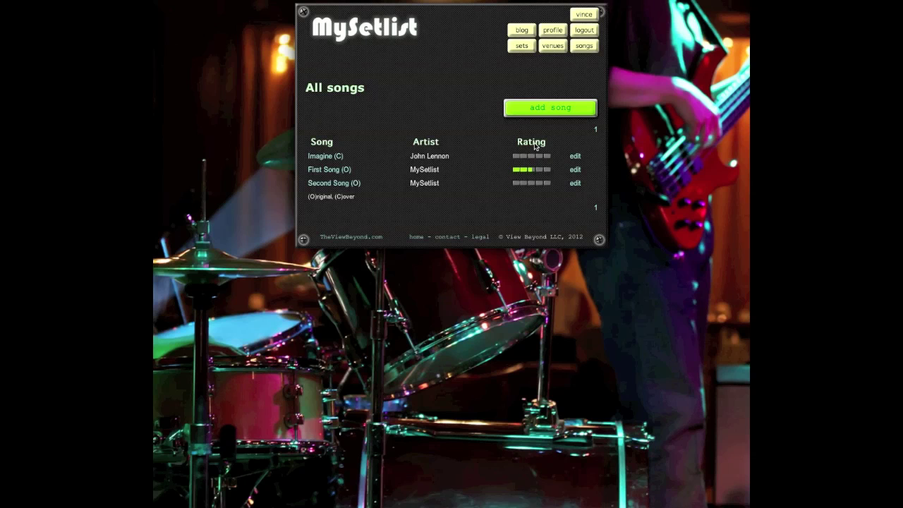
left_click(534, 144)
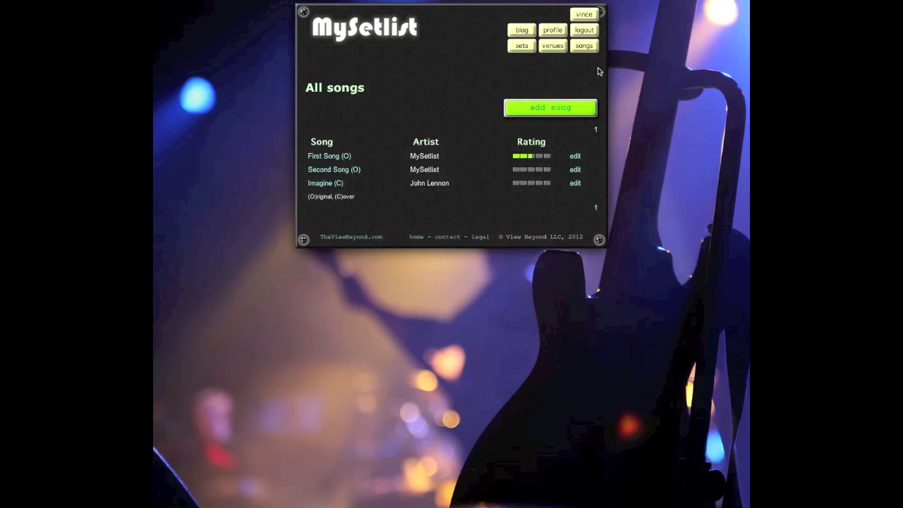
Open the venues page
left_click(553, 45)
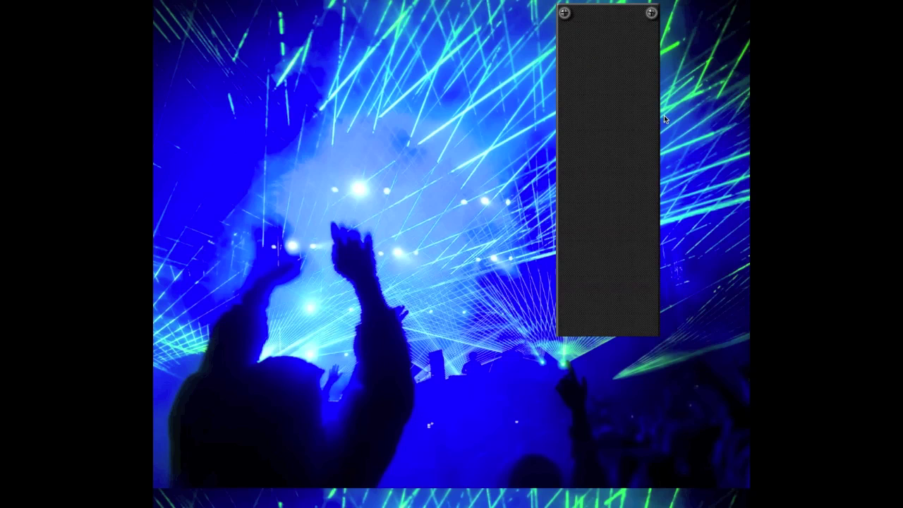